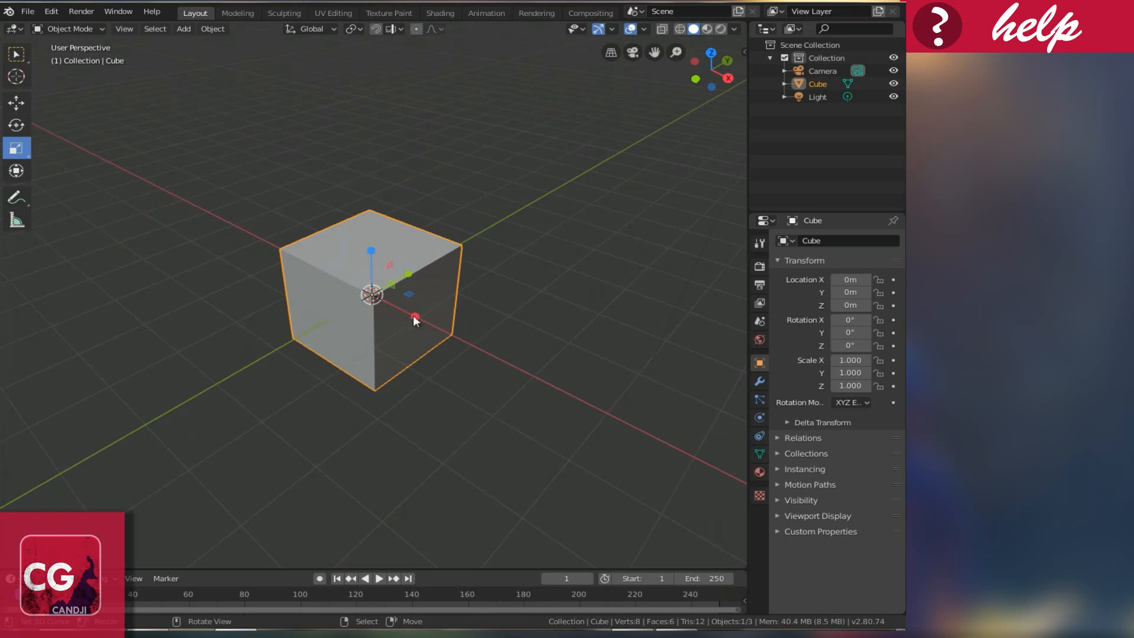
Step: Scale the cube to X 1.752, Y 0.124, Z 1.154 and enter Edit Mode
drag(416, 317, 454, 340)
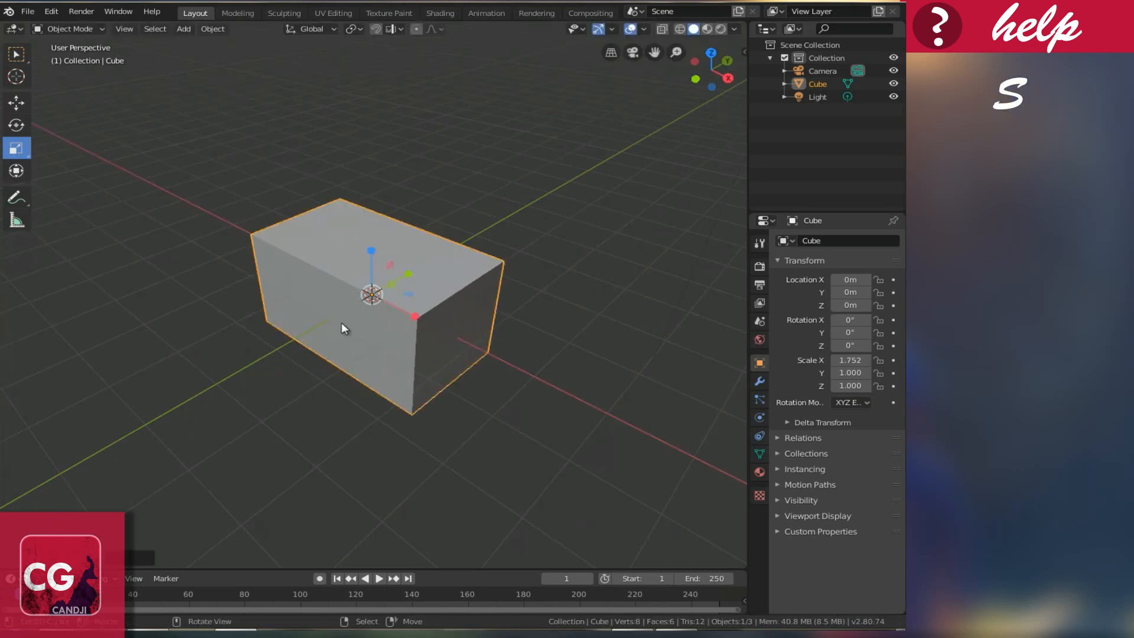
drag(407, 275, 378, 297)
middle_drag(378, 265, 405, 245)
drag(371, 243, 371, 235)
middle_drag(421, 275, 519, 291)
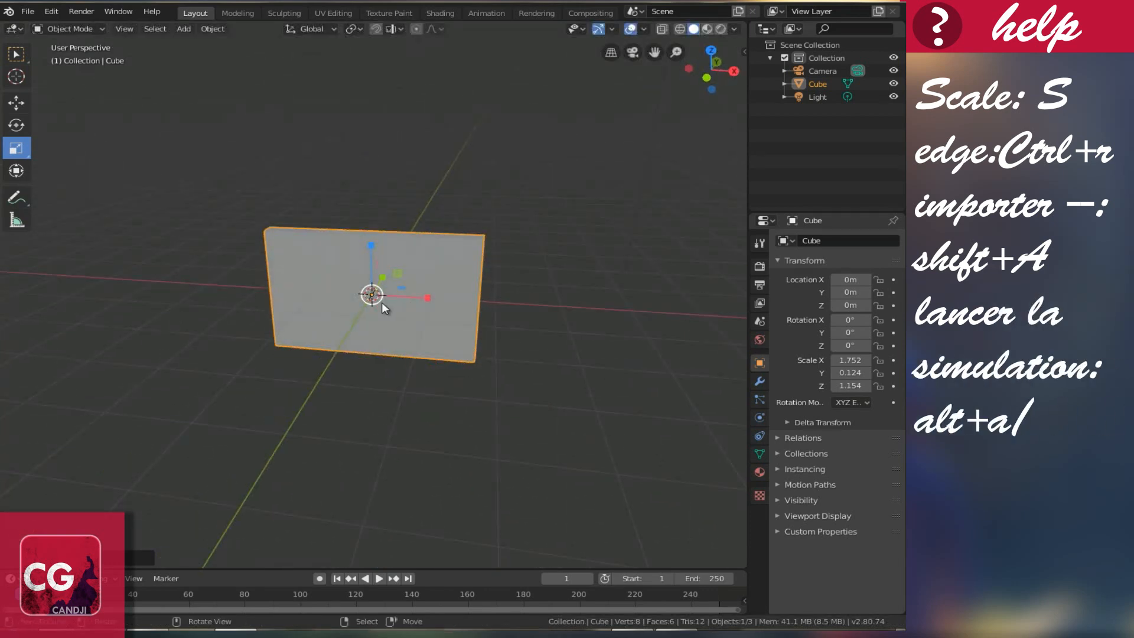
key(Tab)
middle_drag(459, 320, 420, 325)
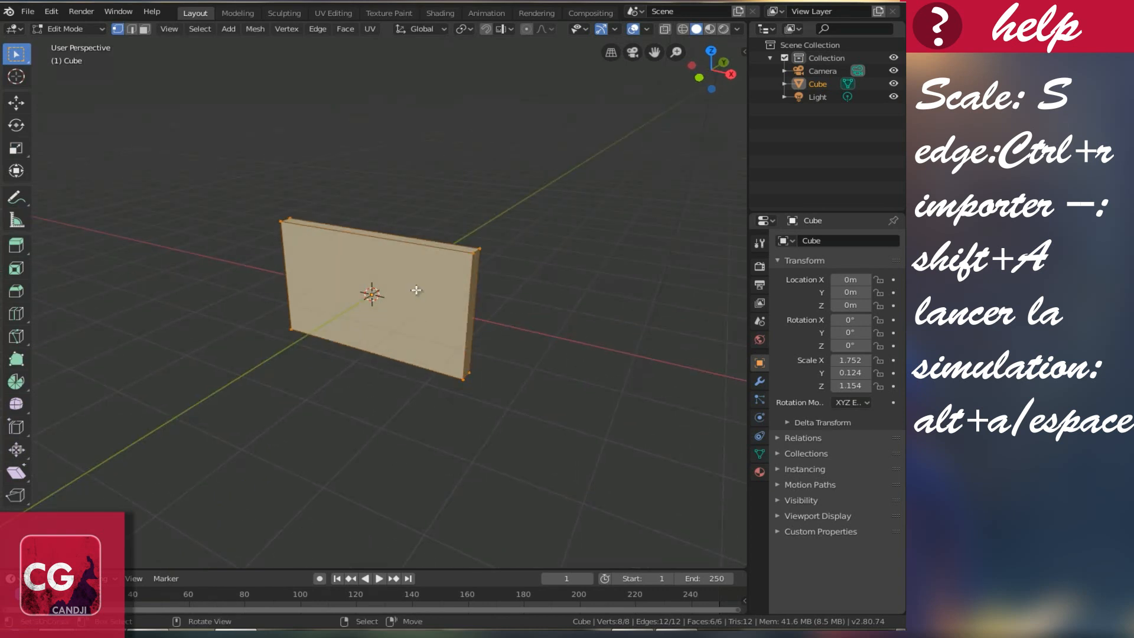
Step: Add nineteen vertical loop cuts across the wall with Ctrl+R
key(ctrl)
key(ctrl+r)
scroll(387, 211, up, 8)
scroll(386, 210, up, 10)
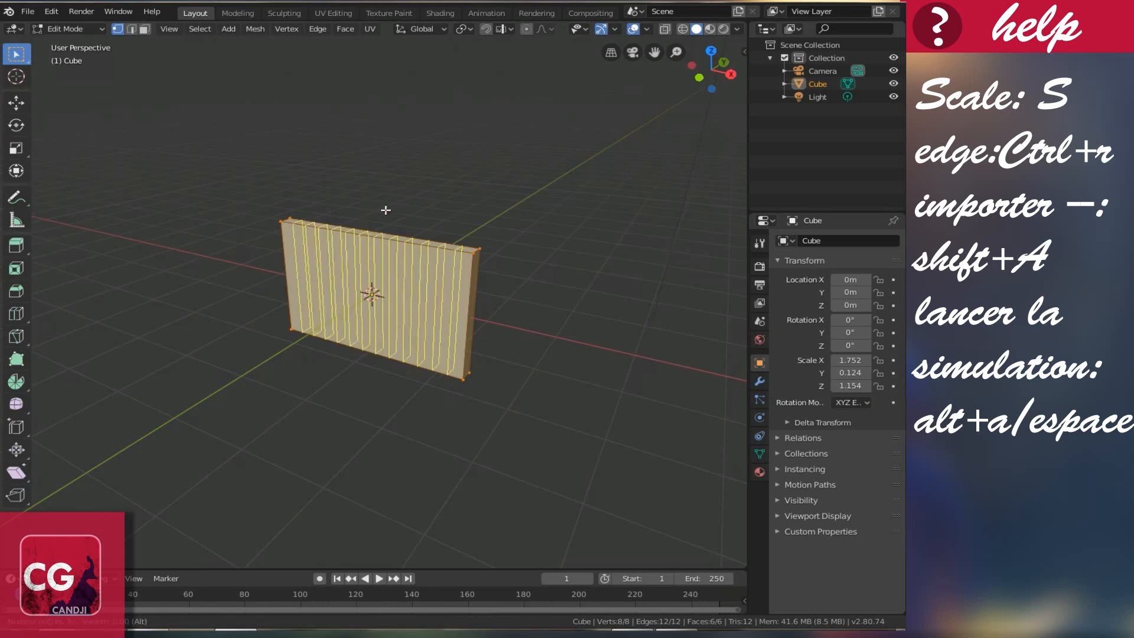
click(386, 210)
Step: Add seven horizontal loop cuts, leave them unslid, and return to Object Mode
key(ctrl+r)
scroll(402, 309, up, 7)
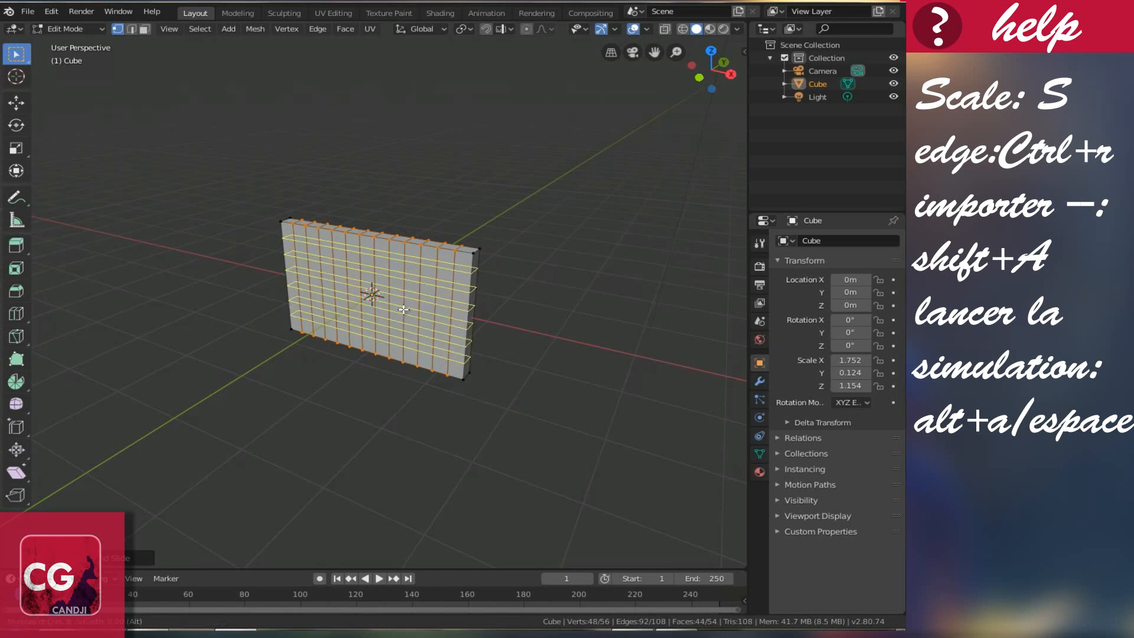
scroll(404, 309, up, 1)
click(404, 309)
click(404, 310)
middle_drag(423, 304, 458, 295)
scroll(404, 294, up, 3)
middle_drag(365, 289, 411, 317)
key(Tab)
middle_drag(559, 312, 455, 323)
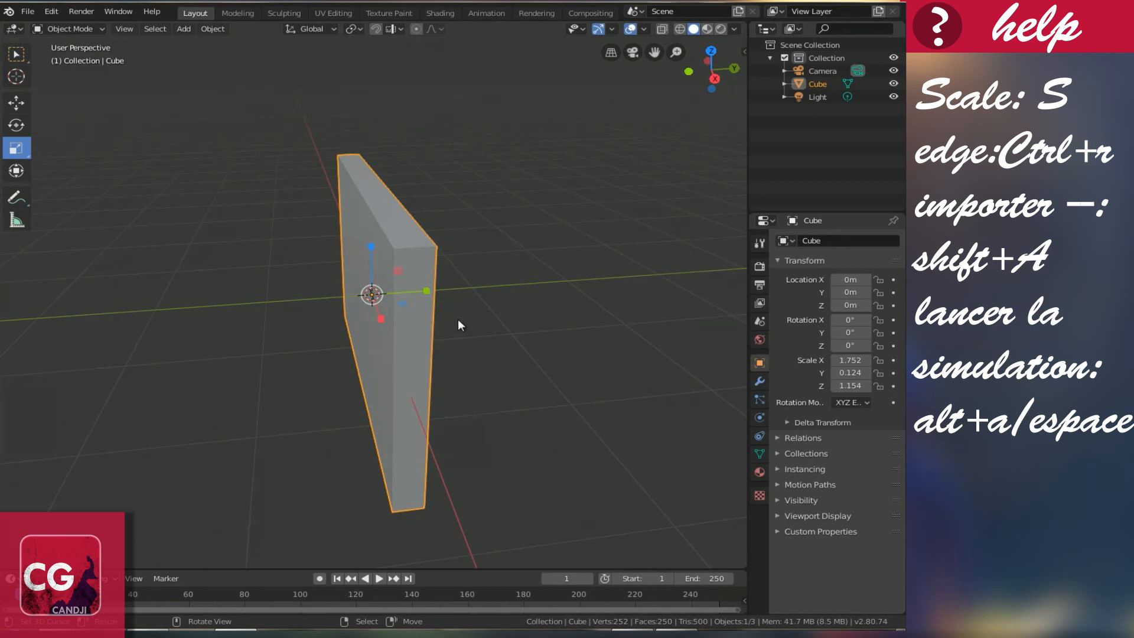
Step: Add a Force field object named Field at the 3D cursor in the wall's centre
middle_drag(440, 342, 508, 339)
middle_drag(463, 307, 398, 327)
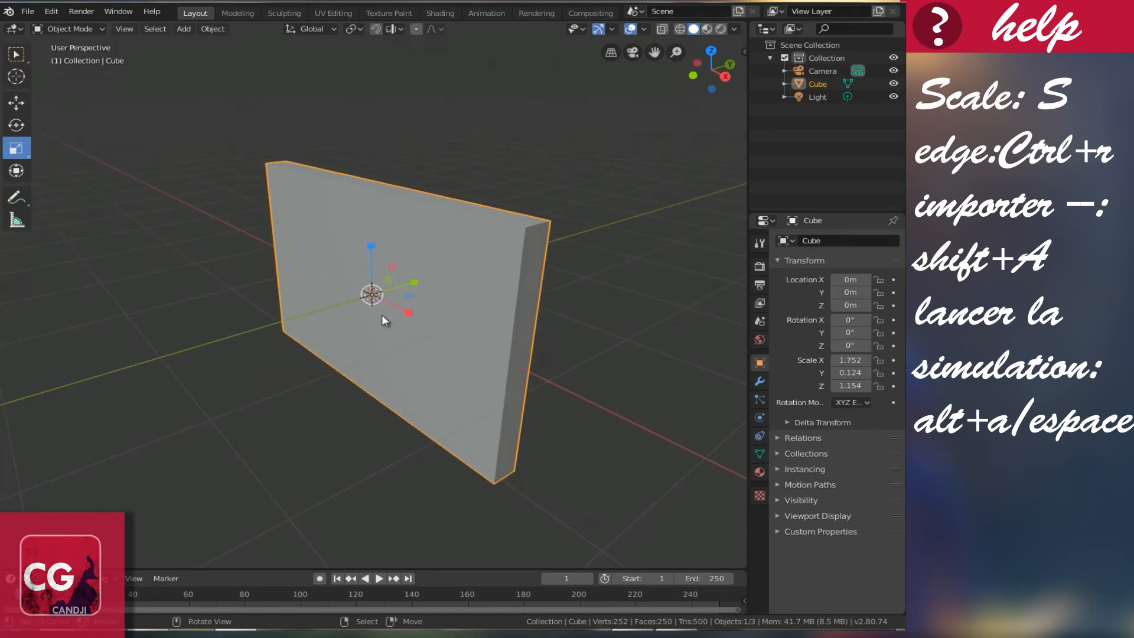
key(shift+a)
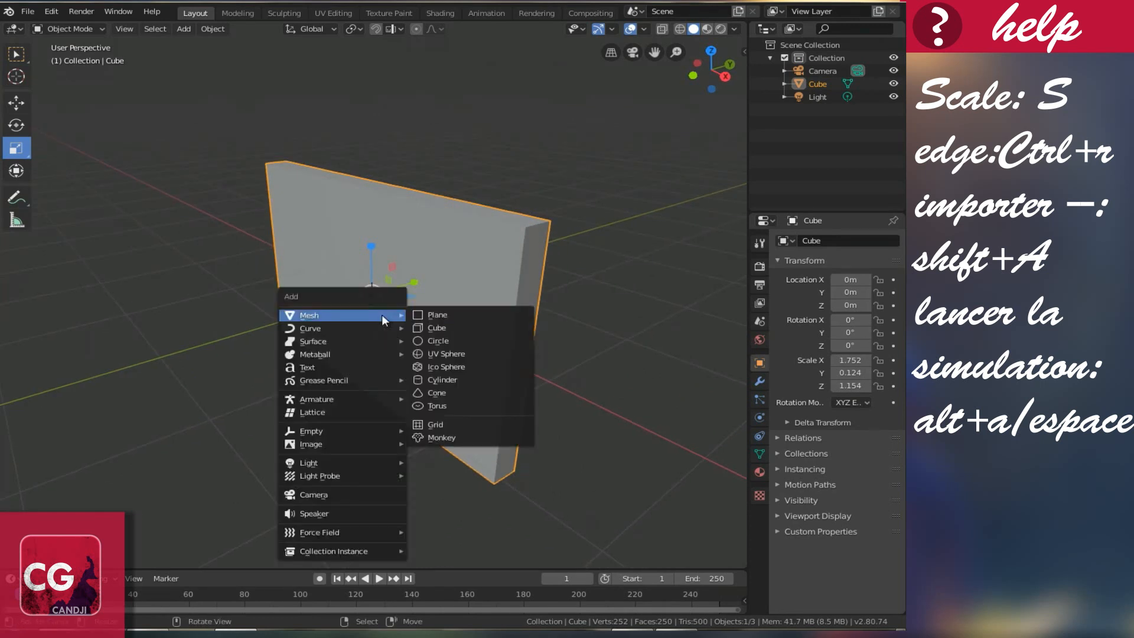
mouse_move(316, 529)
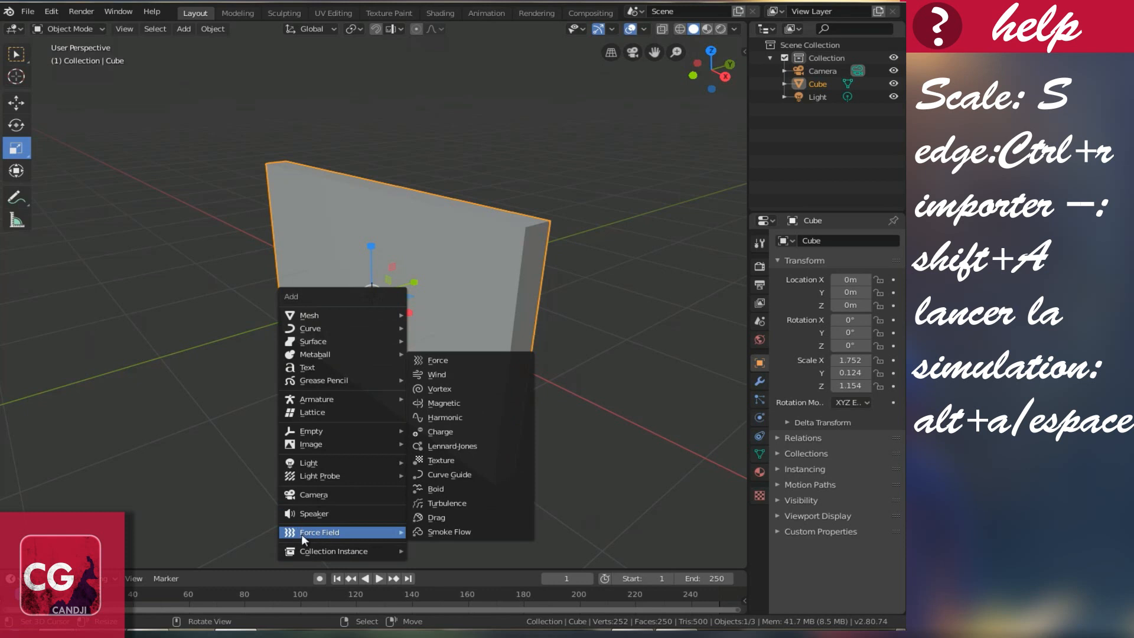
click(444, 360)
middle_drag(444, 360, 505, 365)
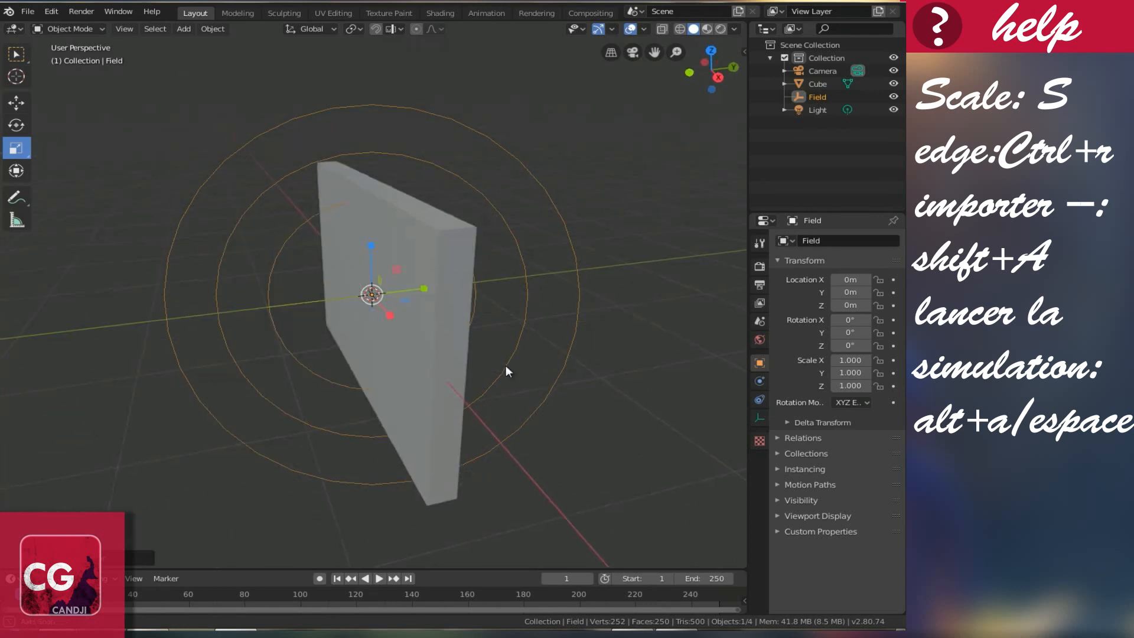
Step: Select the Cube wall and give it Cloth physics
click(424, 318)
middle_drag(427, 323, 460, 387)
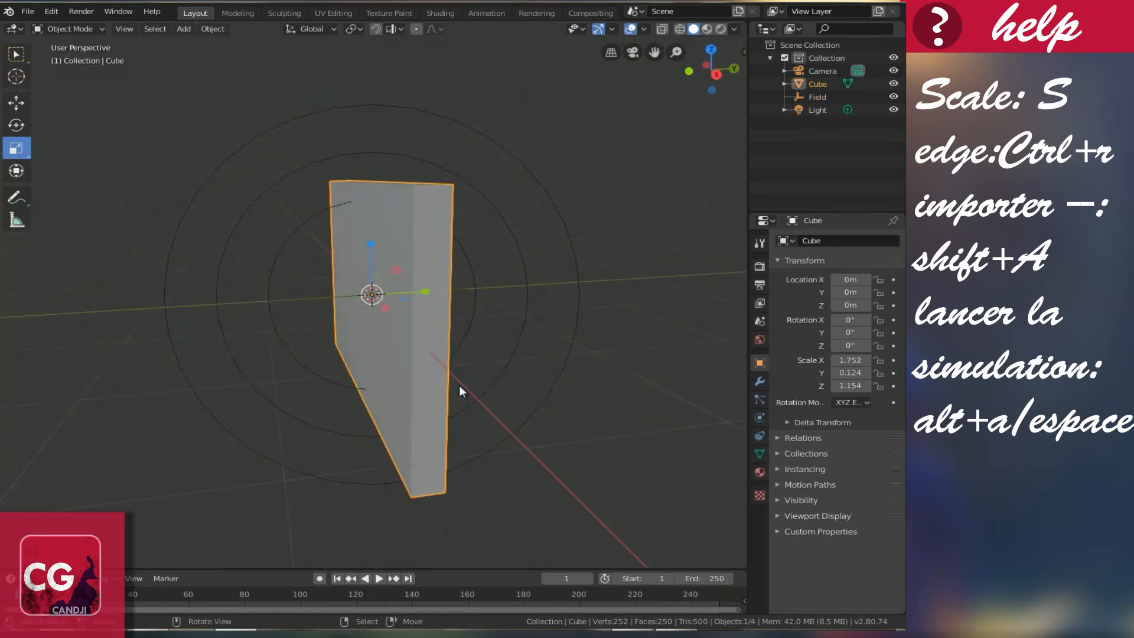
middle_drag(556, 371, 653, 392)
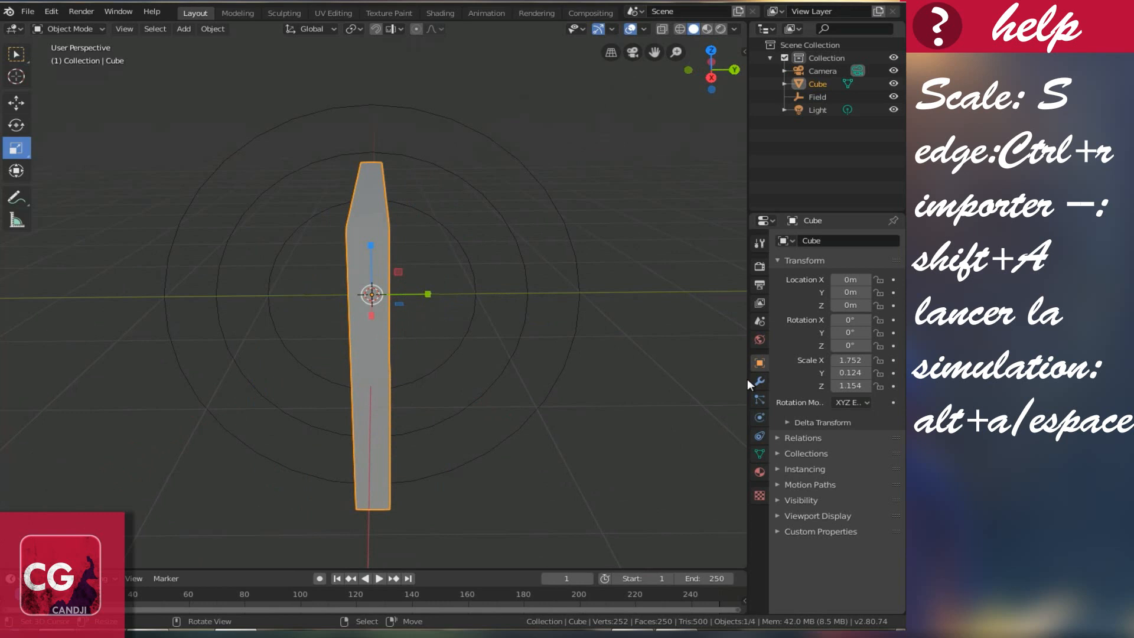
click(759, 417)
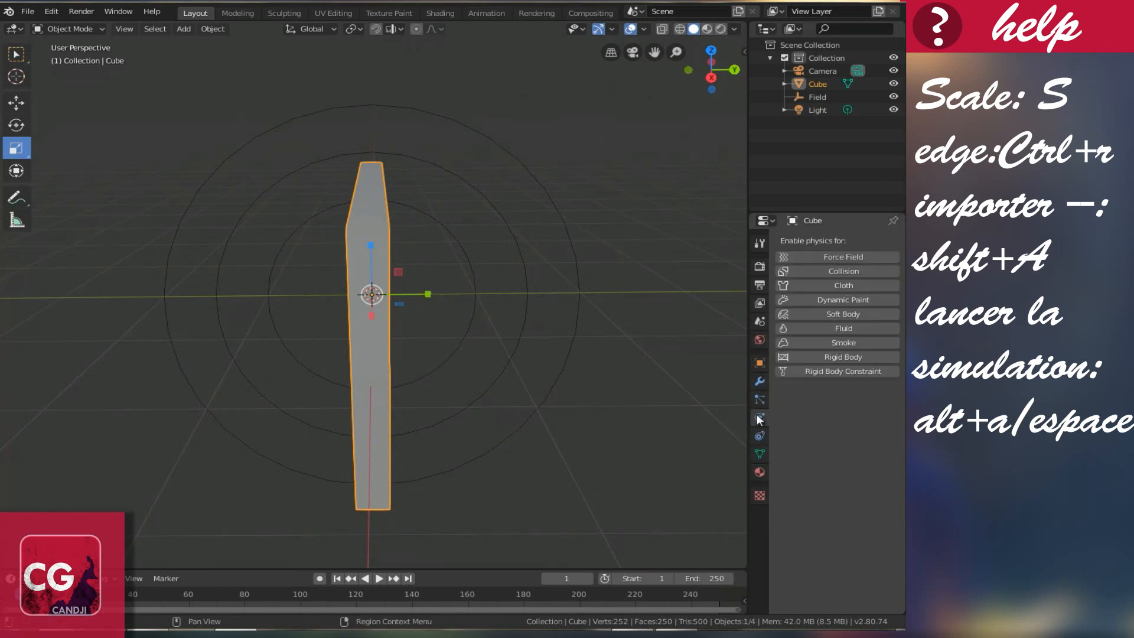
click(835, 282)
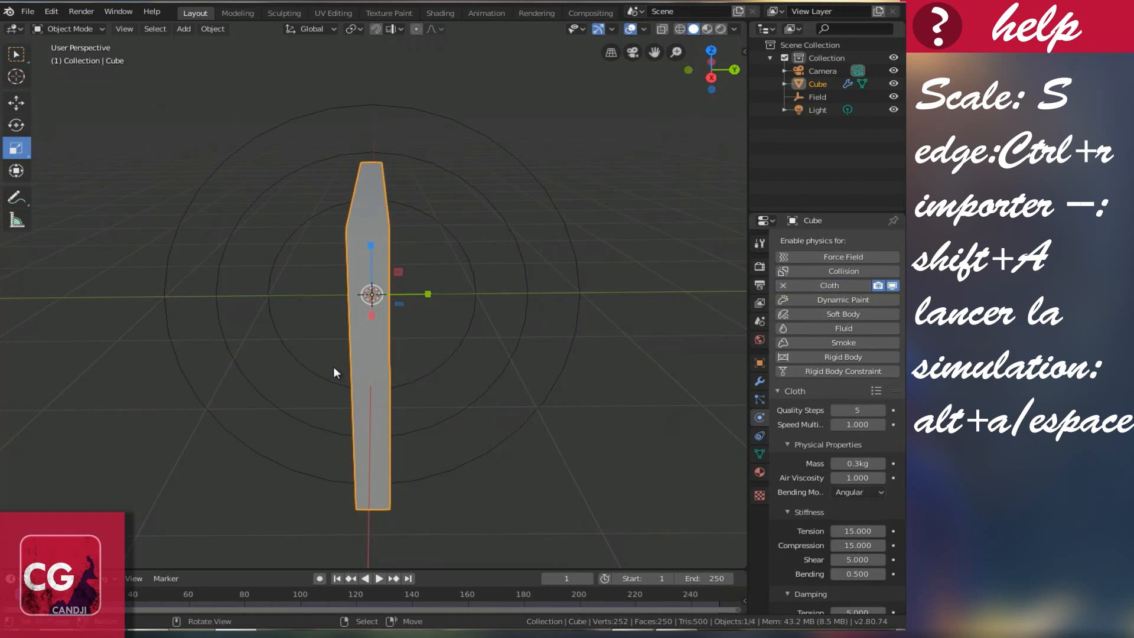
middle_drag(333, 366, 440, 383)
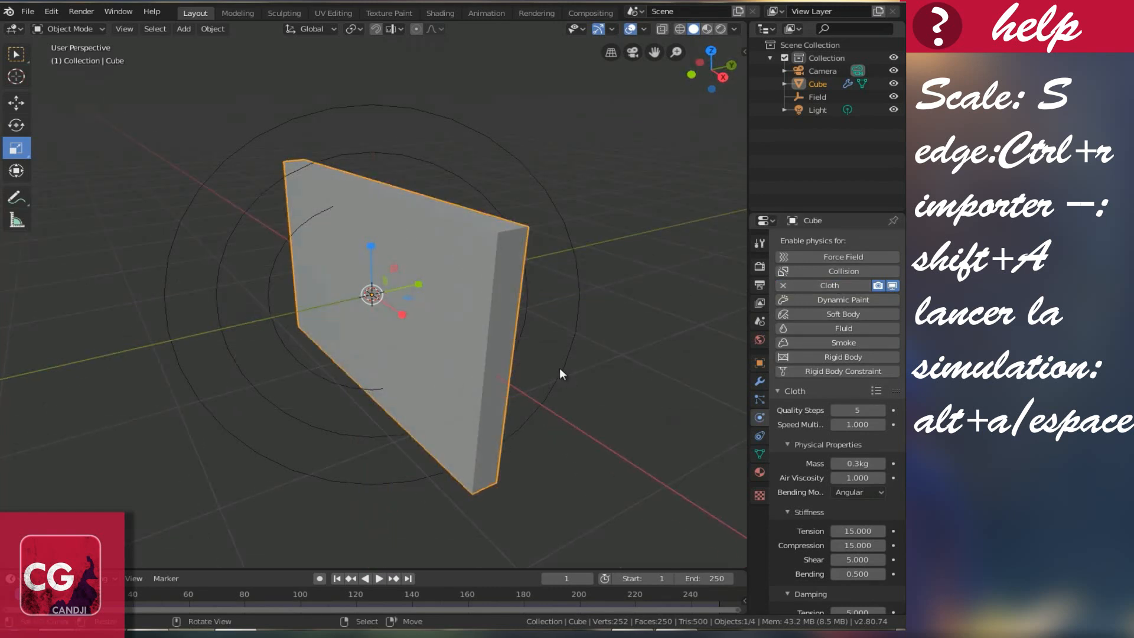
Step: Set the cloth's Gravity field weight to 0
scroll(620, 381, down, 4)
scroll(882, 420, down, 5)
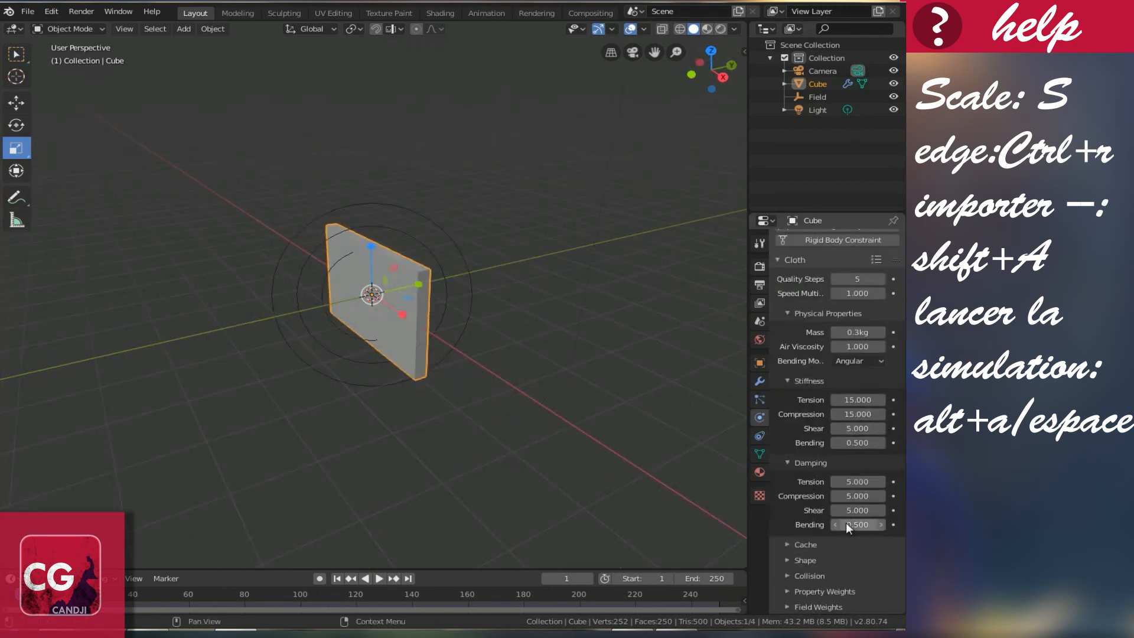
click(787, 606)
scroll(825, 541, down, 6)
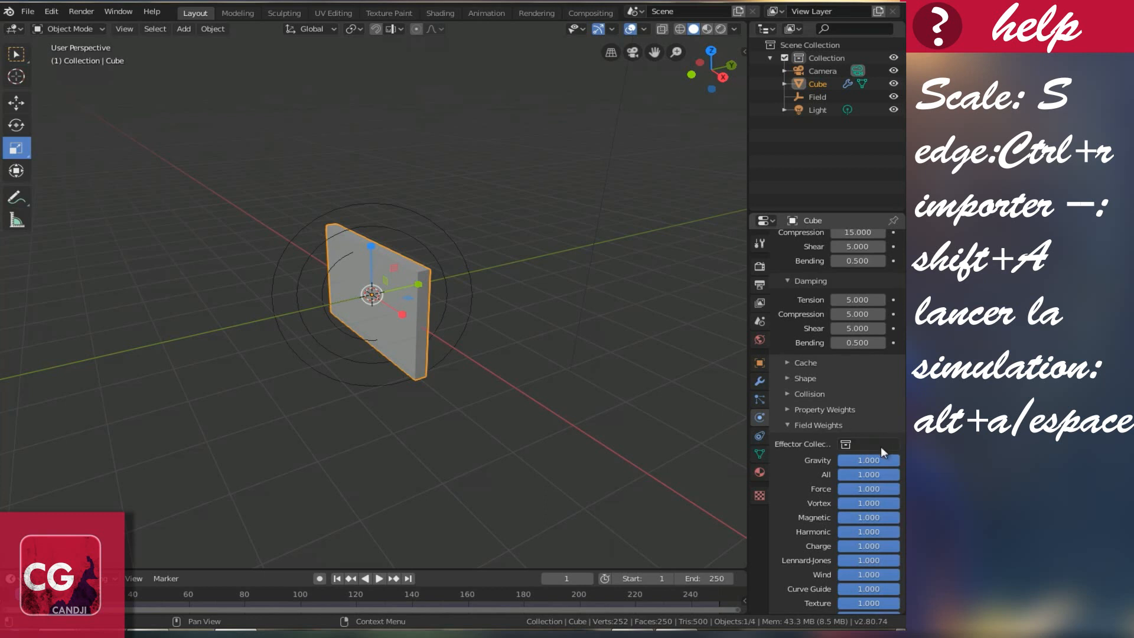
scroll(886, 452, down, 2)
drag(889, 404, 827, 415)
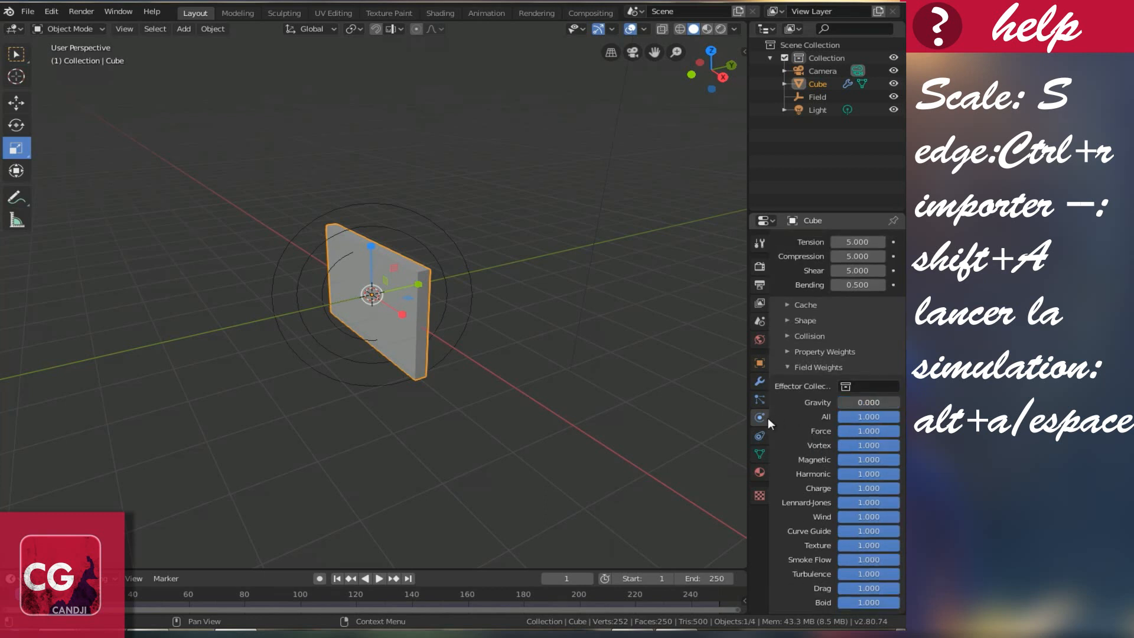
middle_drag(378, 307, 414, 287)
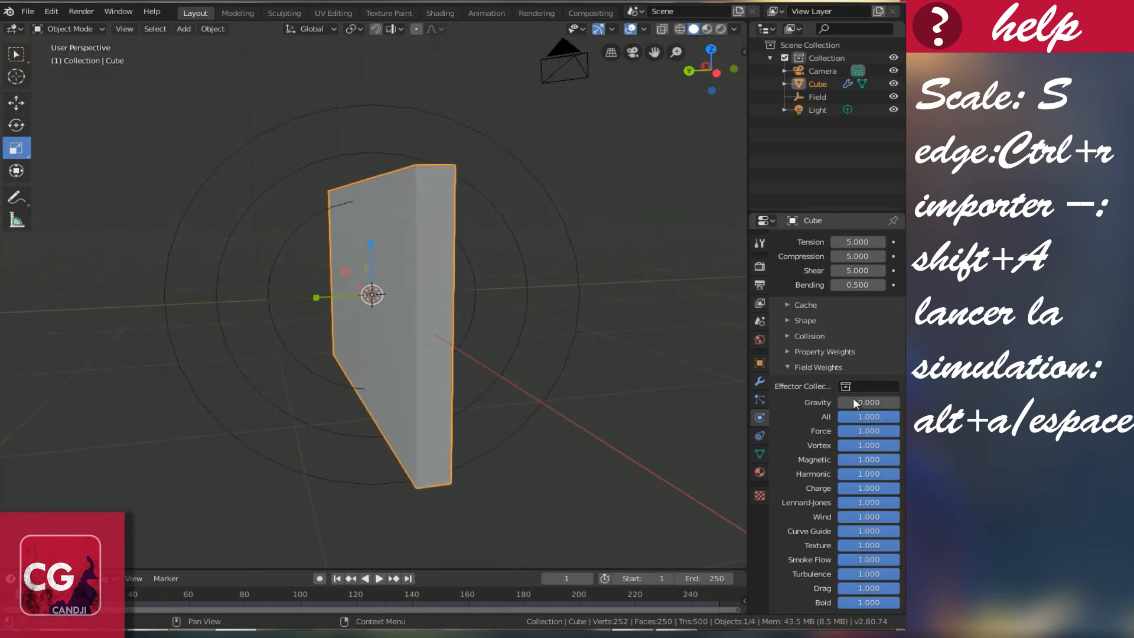
Step: Play the cloth simulation as a test, then rewind to the start frame
click(378, 579)
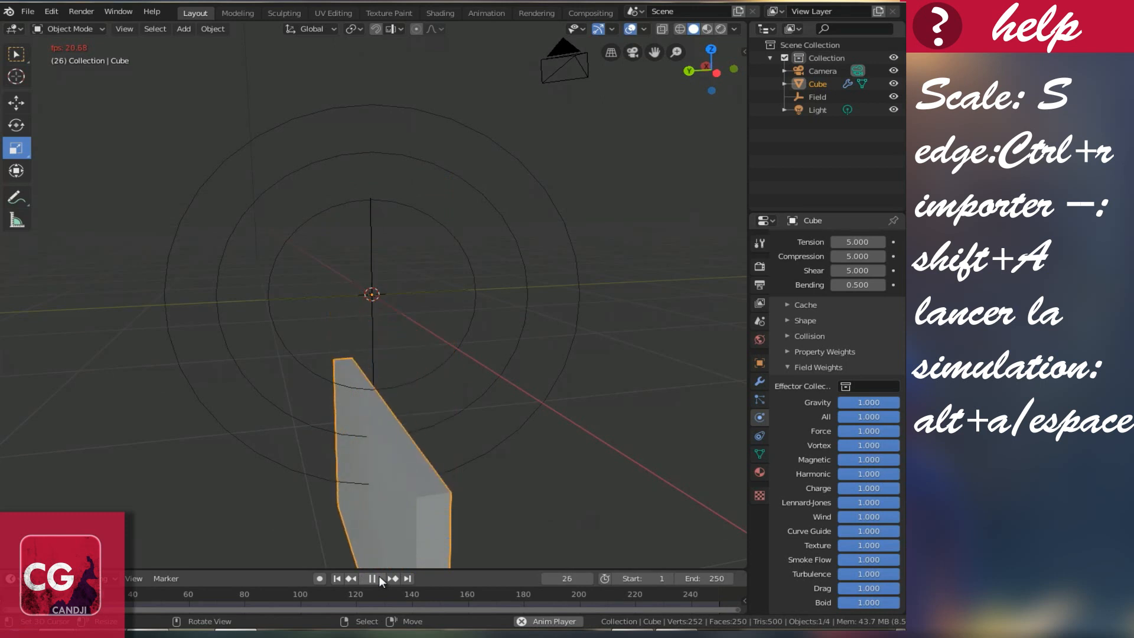
click(377, 578)
middle_drag(450, 485, 424, 488)
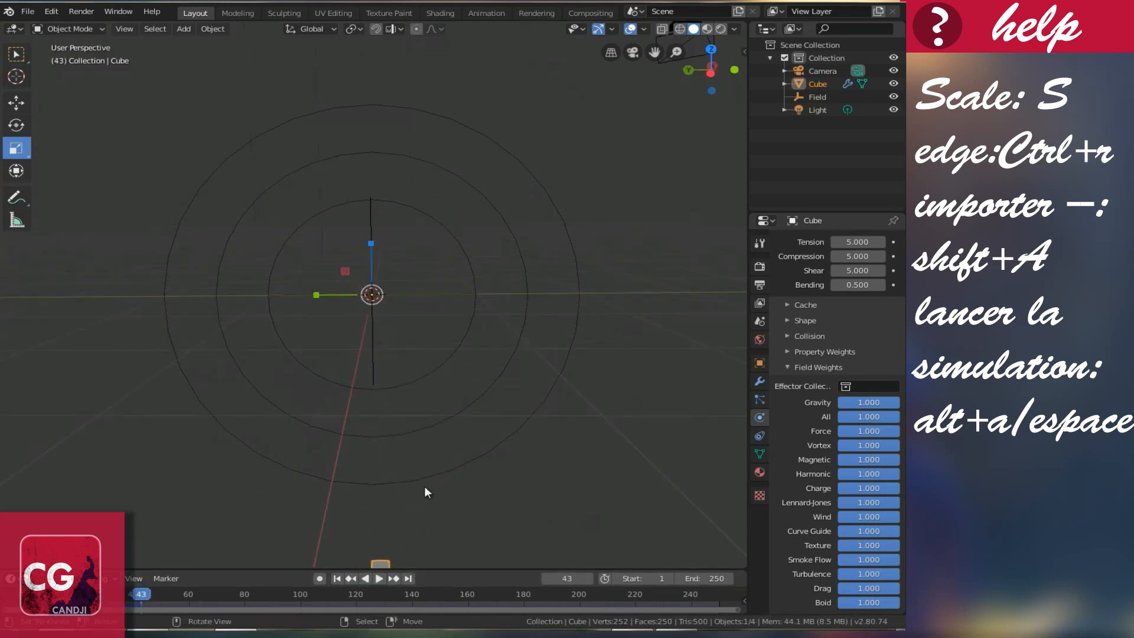
middle_drag(396, 380, 372, 348)
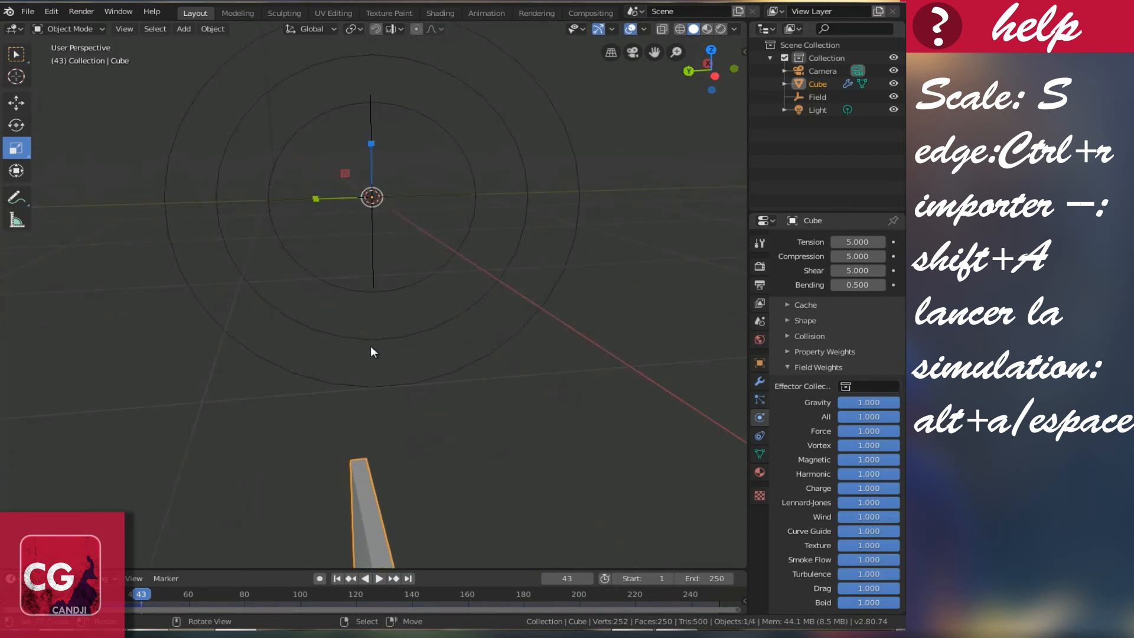
drag(155, 590, 23, 594)
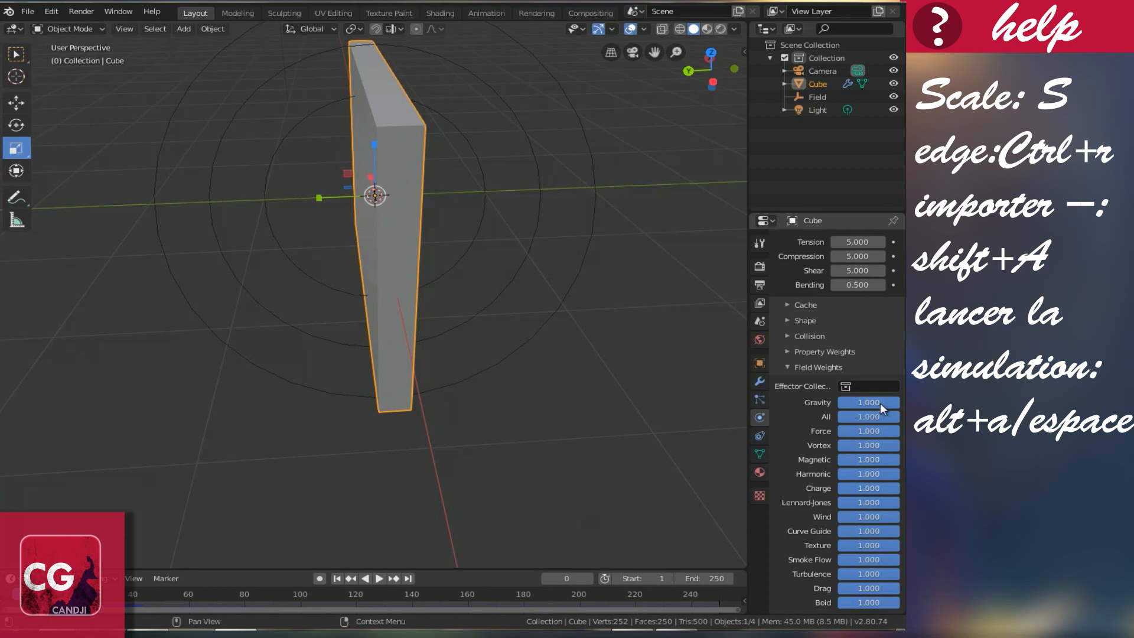
Step: Zero the cloth's gravity weight, replay the simulation, rewind to frame 0 and select the Field
drag(879, 403, 752, 387)
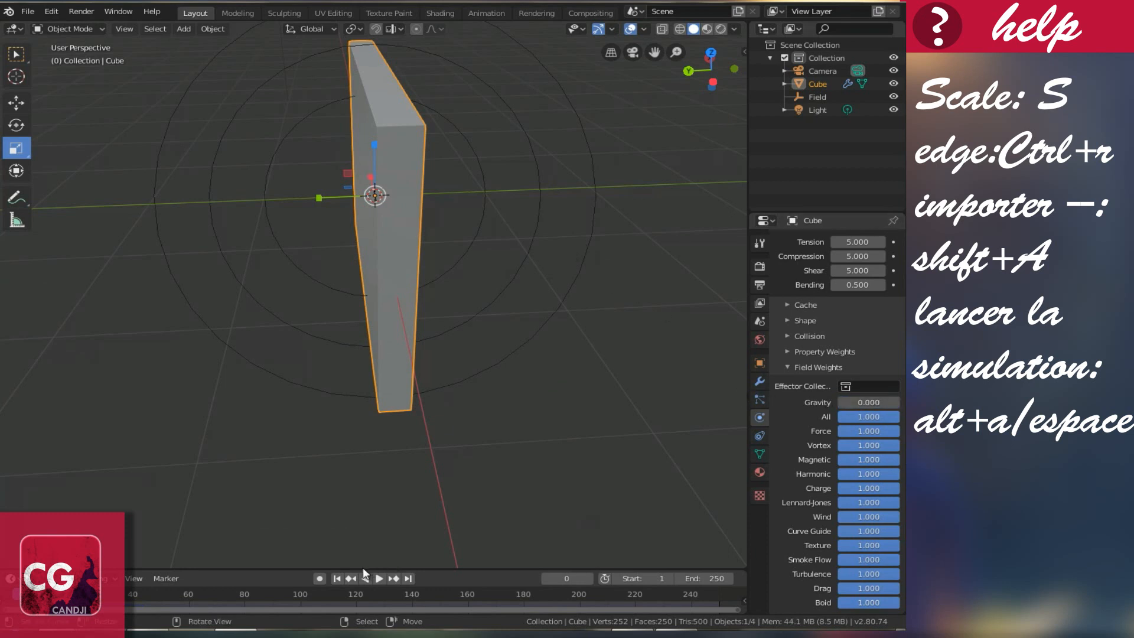
click(379, 578)
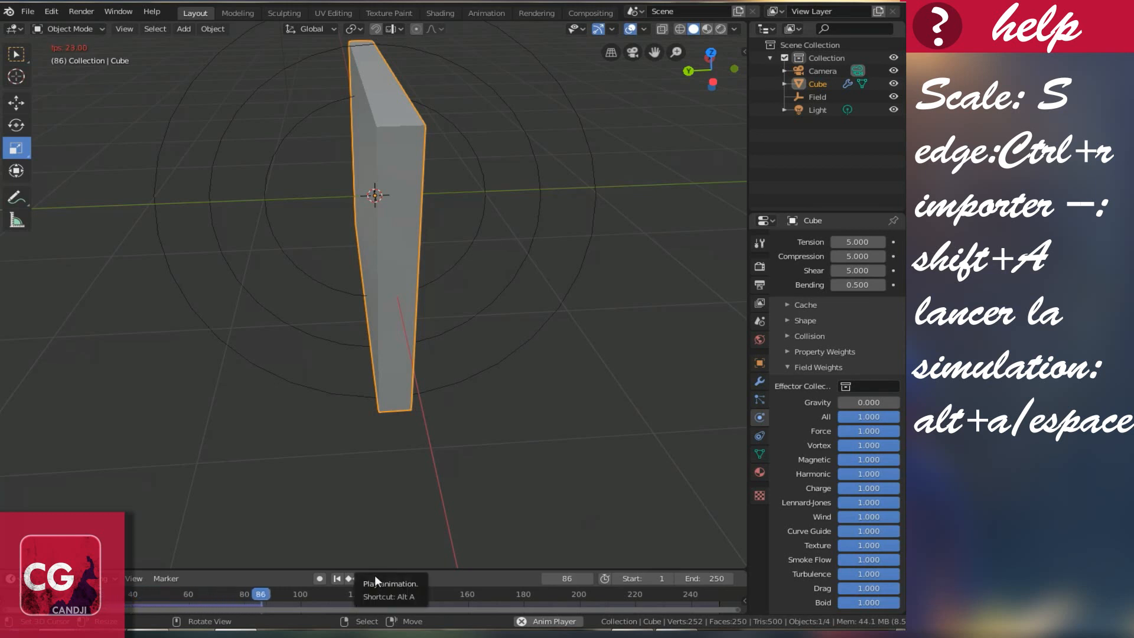
click(370, 578)
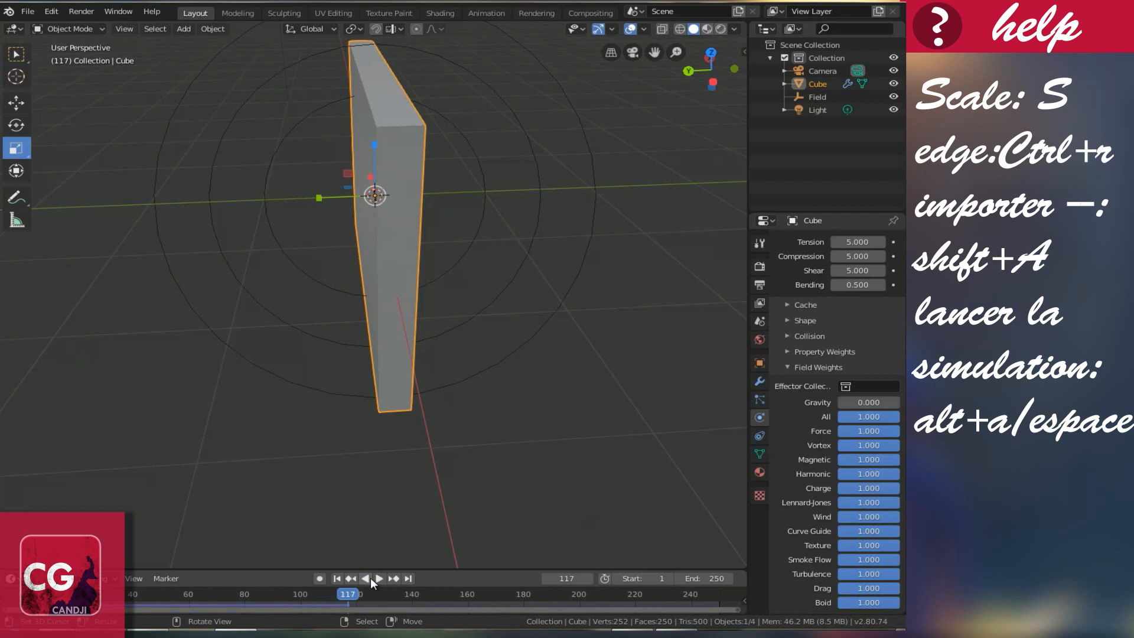
drag(348, 595, 17, 596)
middle_drag(444, 223, 494, 298)
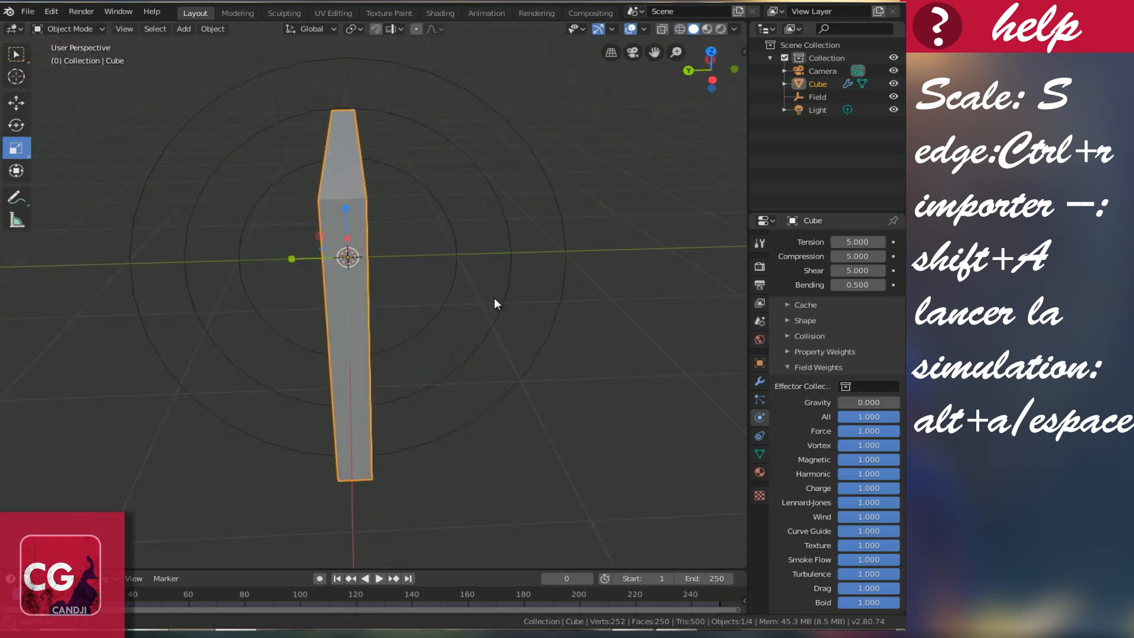
click(565, 260)
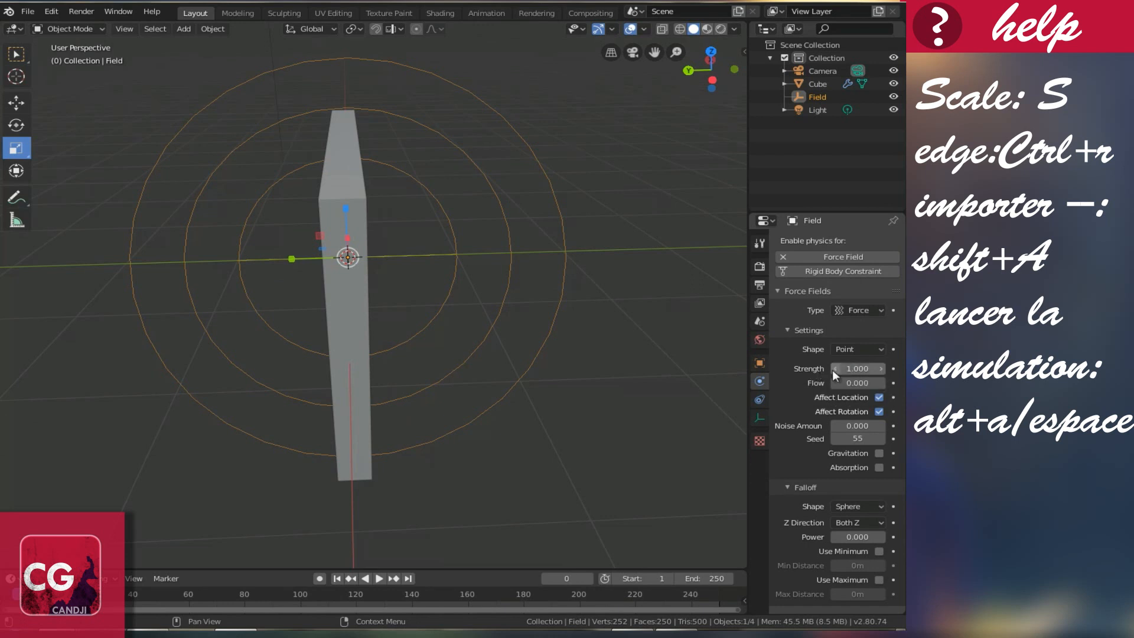
Step: Raise the force field strength, preview the simulation, then rewind to frame 0
drag(856, 369, 328, 390)
drag(488, 392, 802, 414)
click(379, 578)
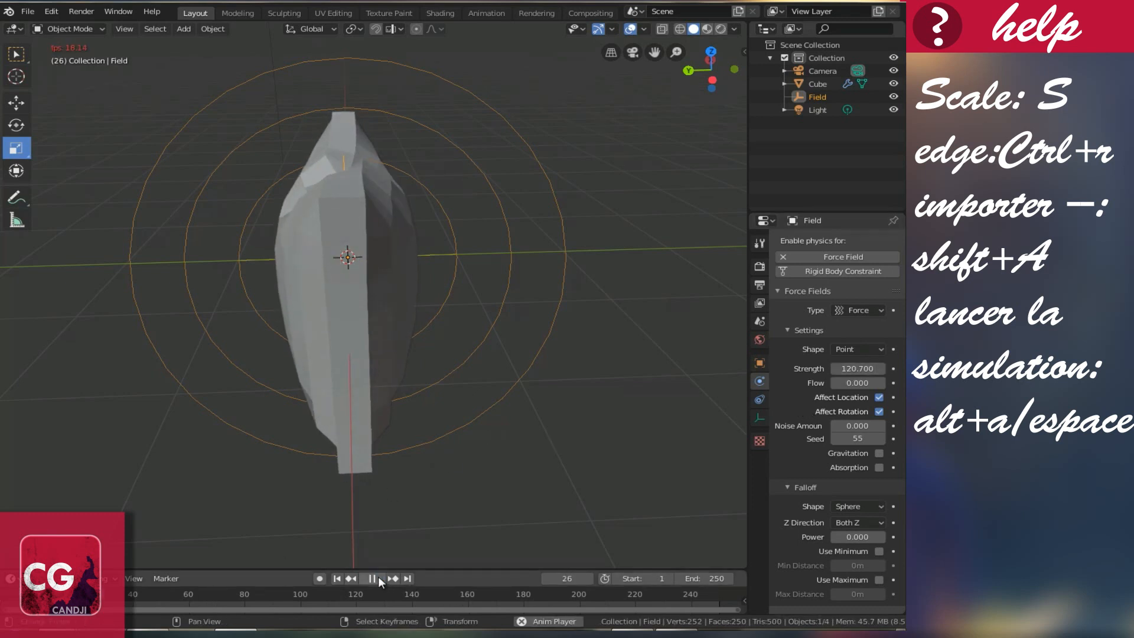
click(378, 578)
middle_drag(395, 371, 384, 303)
drag(133, 591, 711, 594)
key(space)
Step: Set the force field Strength to exactly 500
drag(856, 368, 14, 368)
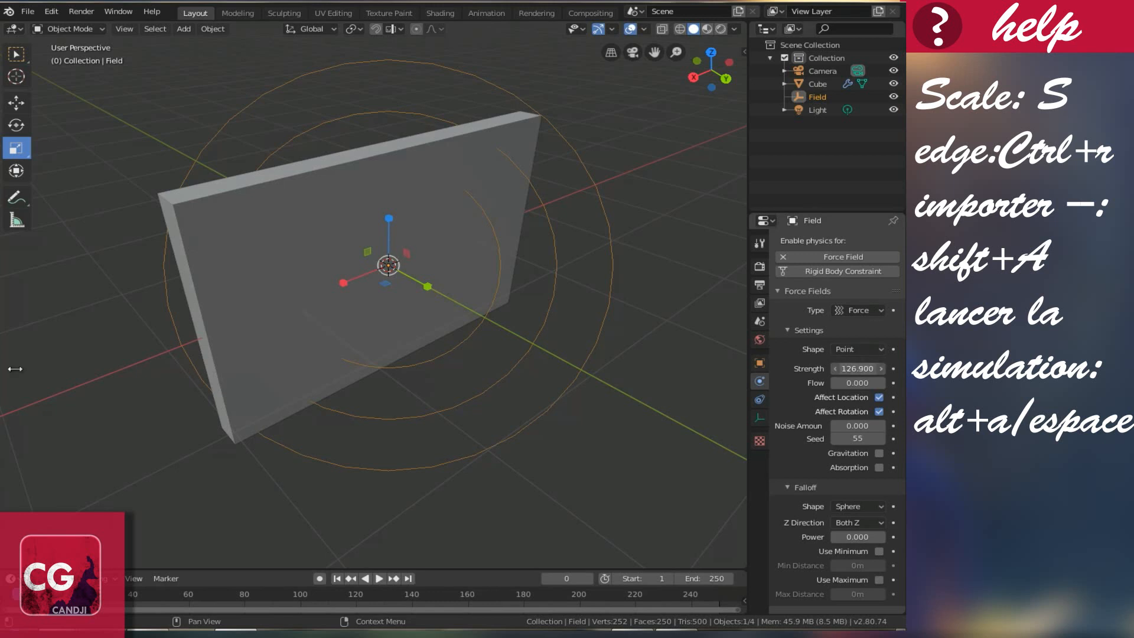
click(859, 369)
text(166.6)
key(BackSpace)
key(BackSpace)
key(BackSpace)
key(BackSpace)
key(BackSpace)
text(50)
key(Return)
Step: Play the simulation to frame 35, inspect the inflated cushion, and select the cube
click(378, 578)
click(377, 578)
middle_drag(332, 490, 452, 332)
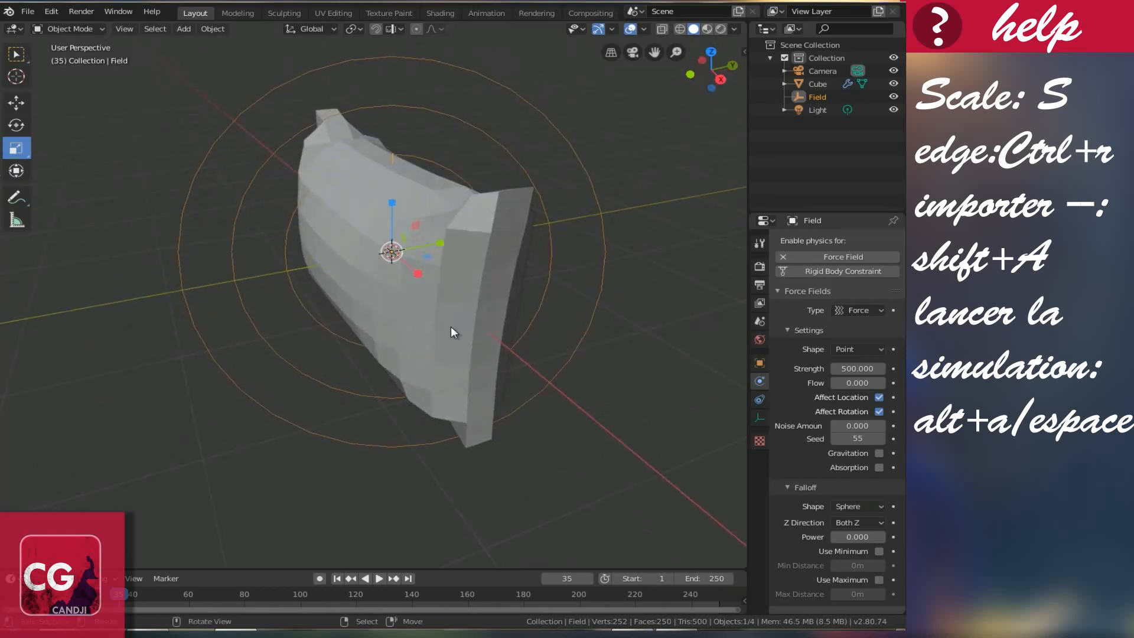
middle_drag(420, 277, 281, 263)
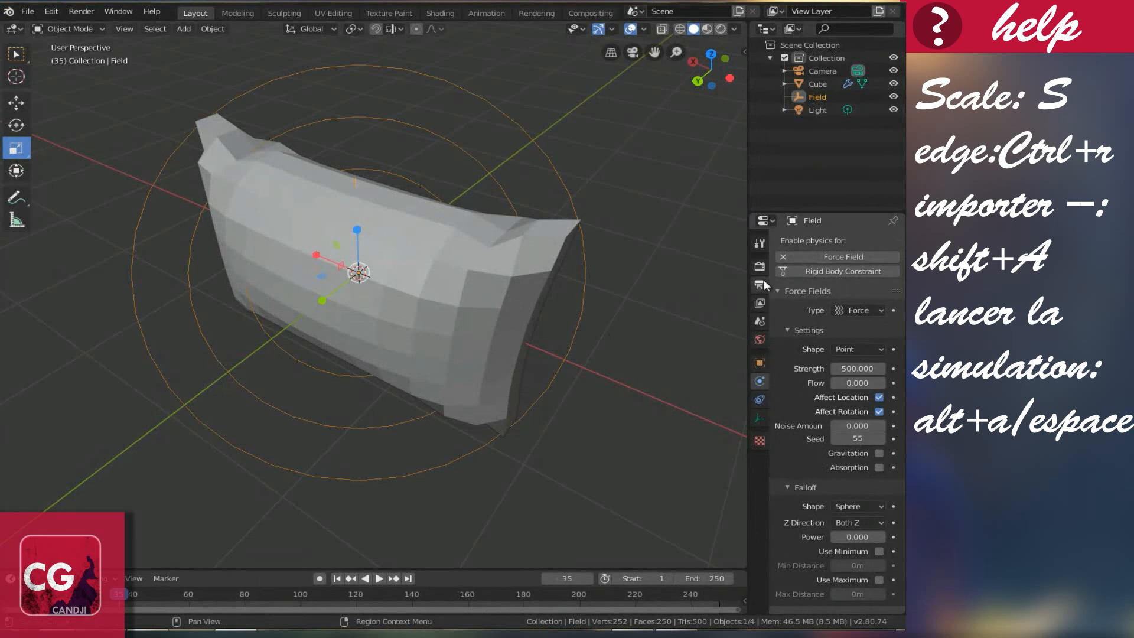
click(457, 286)
Step: Add a Subdivision Surface modifier with viewport level 3 to the cushion
middle_drag(457, 285, 529, 329)
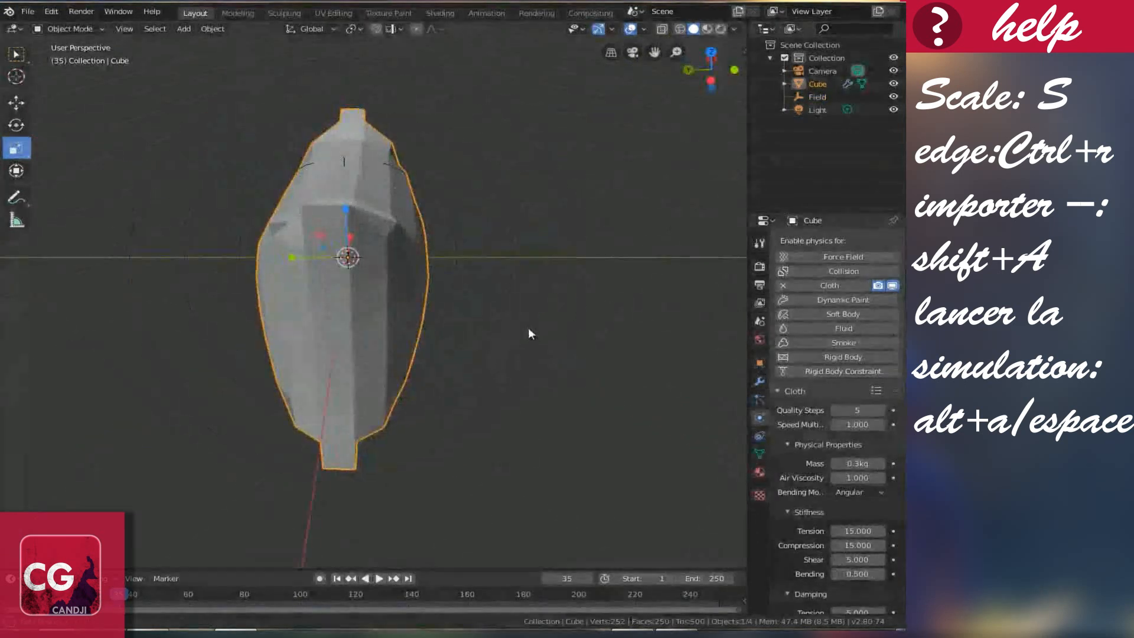
click(759, 382)
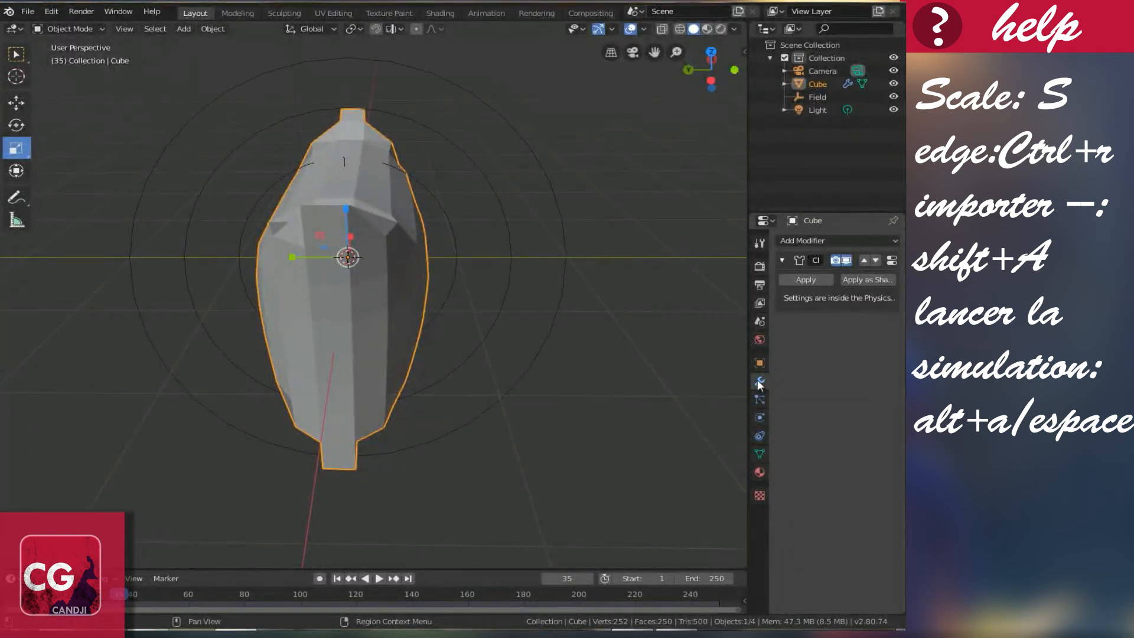
click(803, 241)
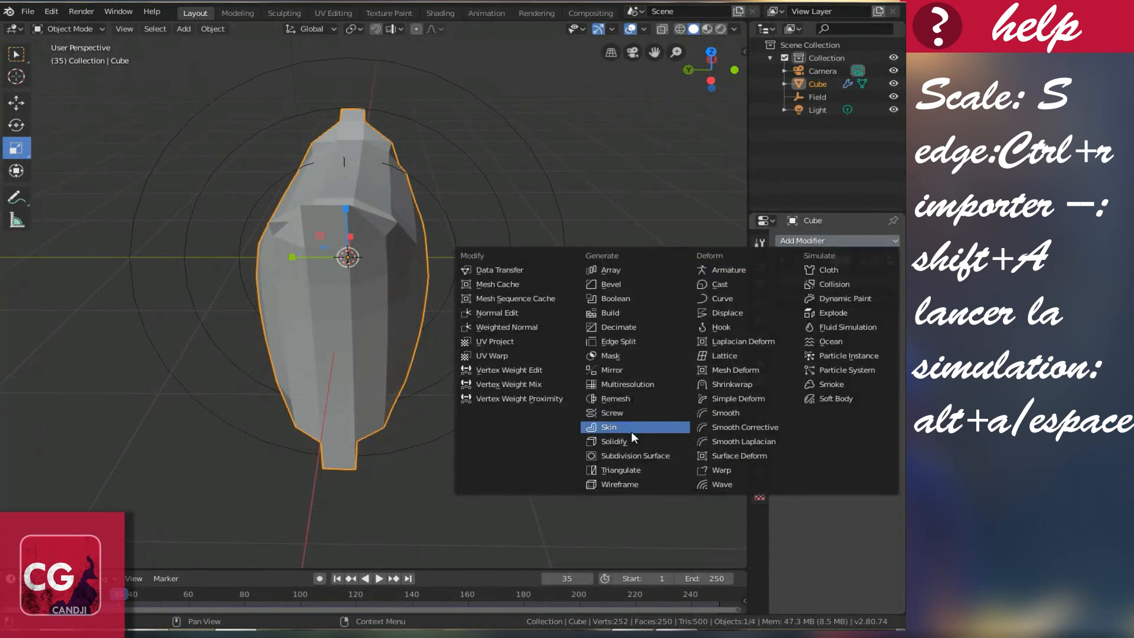
click(639, 455)
middle_drag(377, 327, 444, 366)
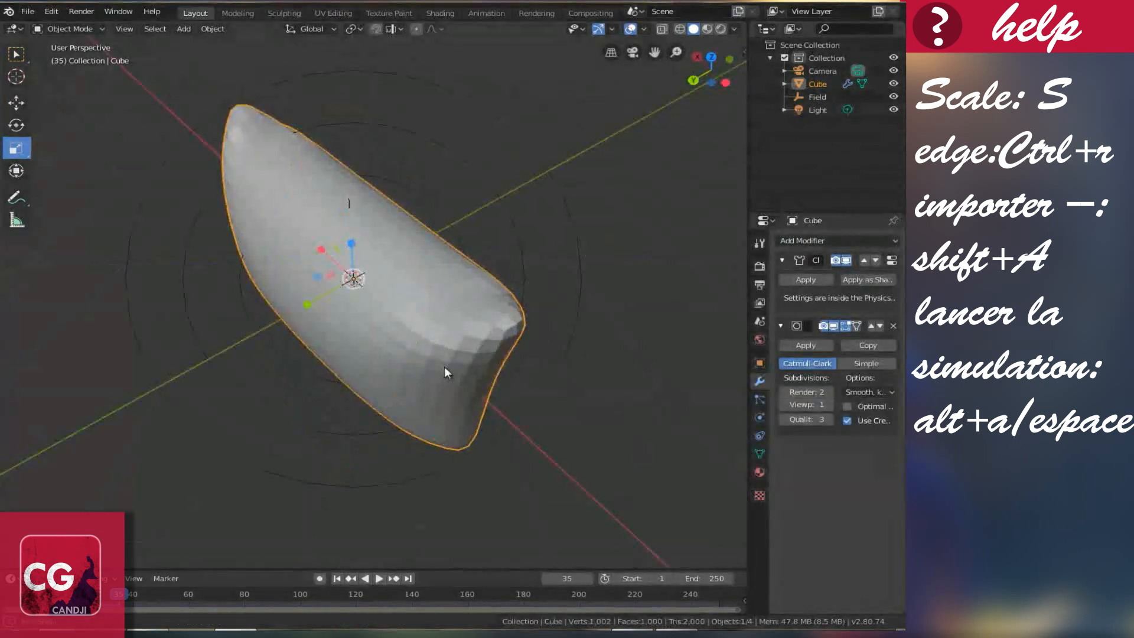
click(831, 405)
click(831, 405)
Step: Apply Shade Smooth to the pillow, then select the Field object
middle_drag(358, 268, 391, 228)
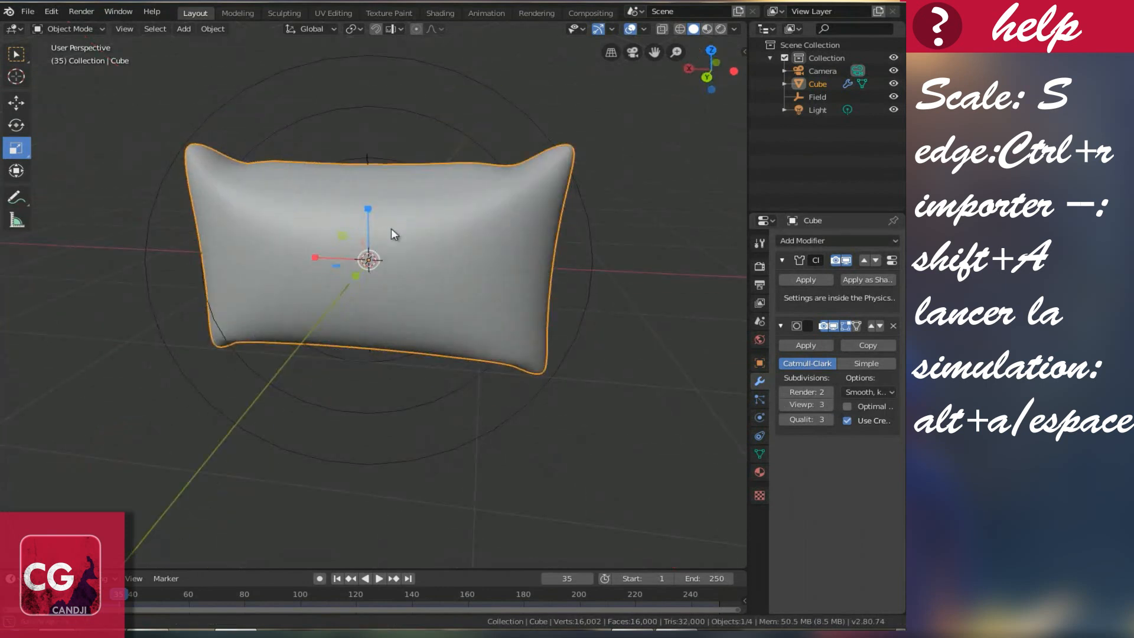
right_click(303, 257)
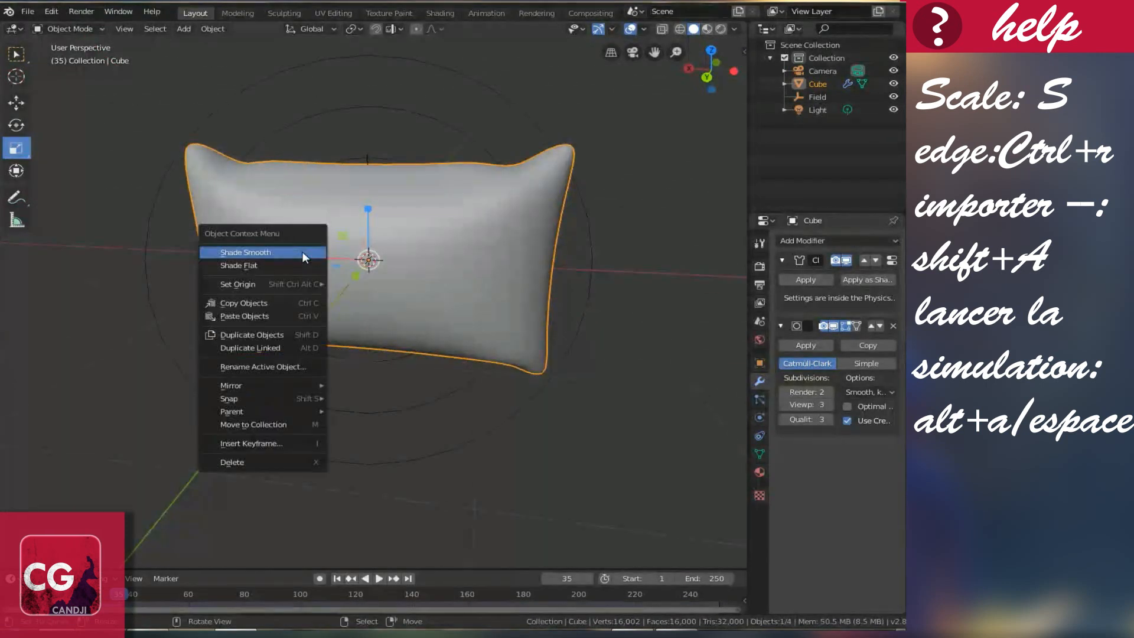
click(239, 252)
middle_drag(244, 255, 520, 266)
click(601, 279)
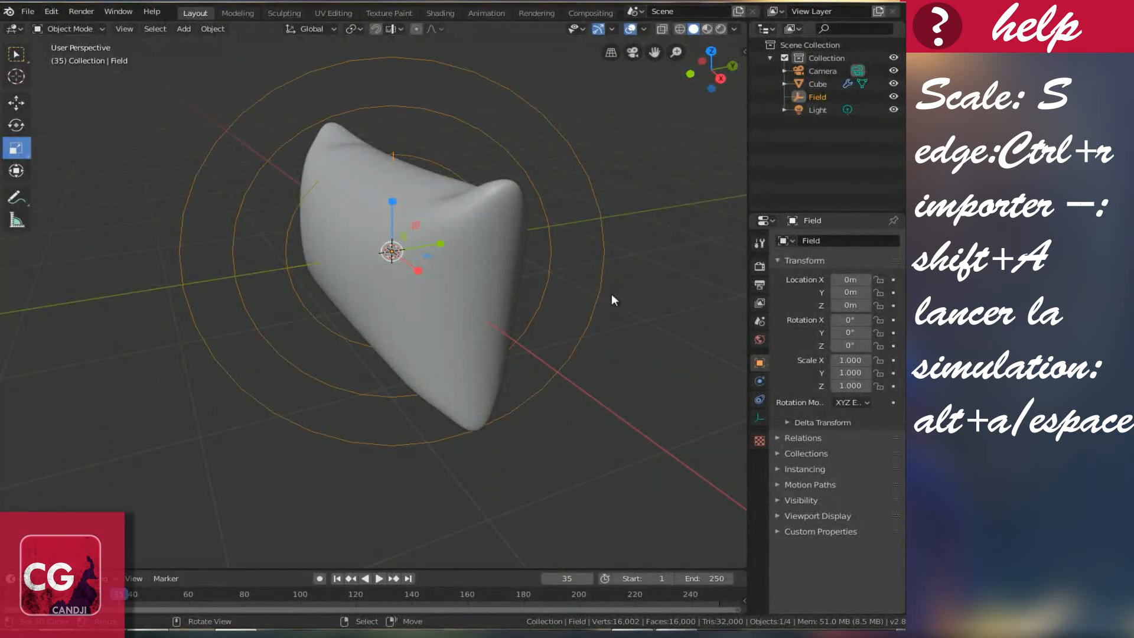
Step: Delete the Field force-field object and view the pillow front-on
key(Delete)
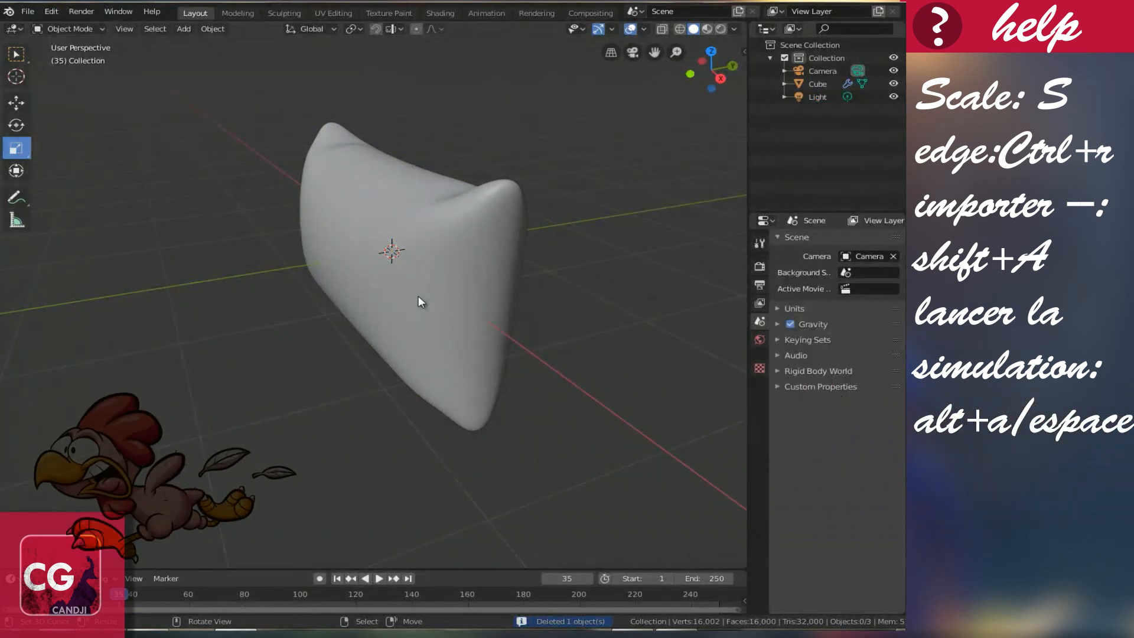
middle_drag(561, 288, 426, 201)
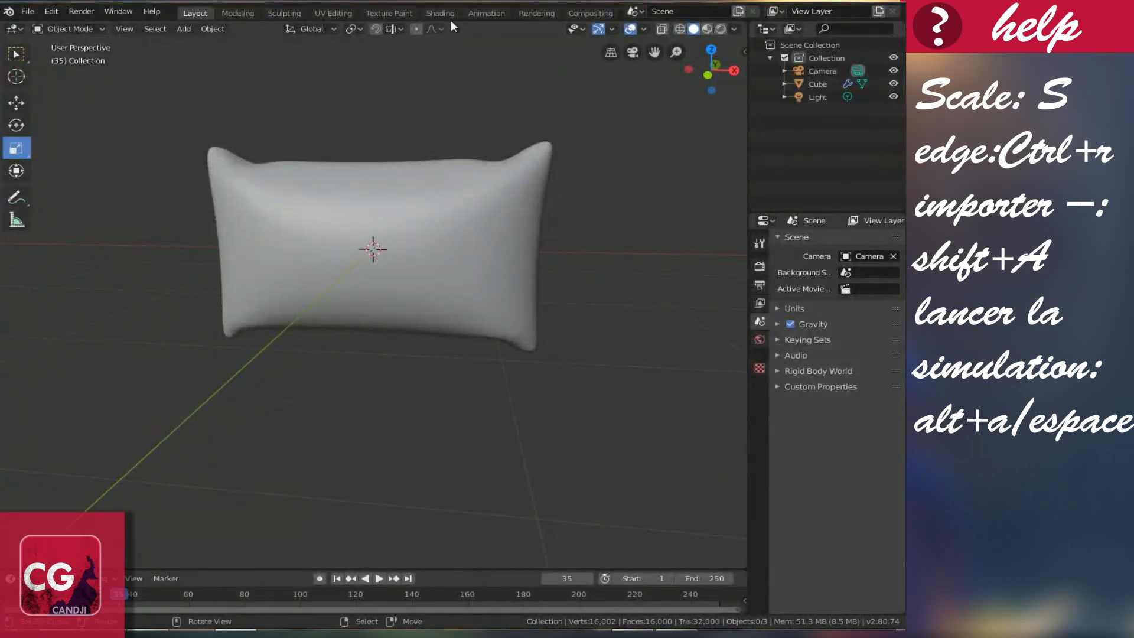
Step: Orbit and zoom to frame the white pillow in the material-preview viewport
middle_drag(459, 218, 534, 204)
scroll(460, 205, up, 5)
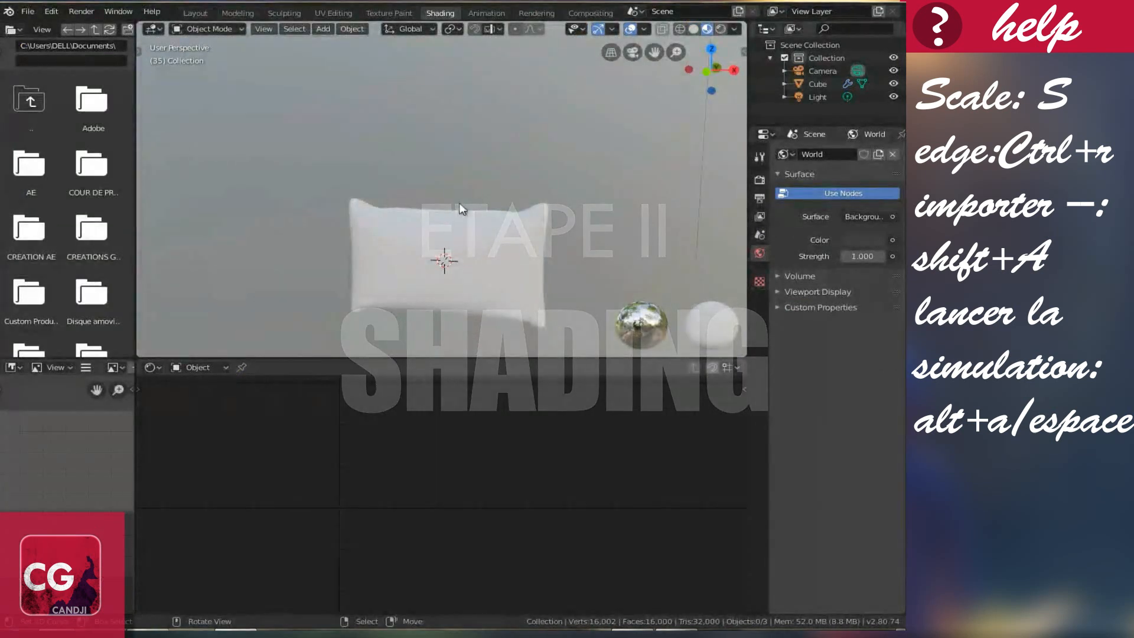
scroll(449, 194, down, 6)
middle_drag(442, 192, 468, 238)
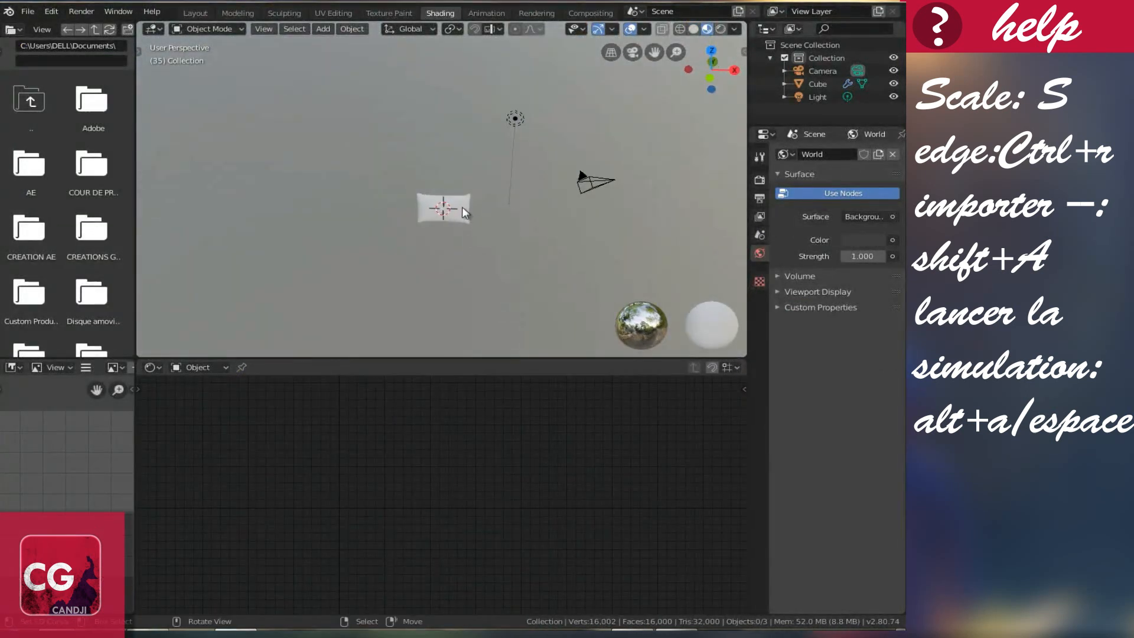
shift+scroll(462, 201, down, 5)
scroll(462, 194, up, 6)
shift+scroll(463, 186, up, 11)
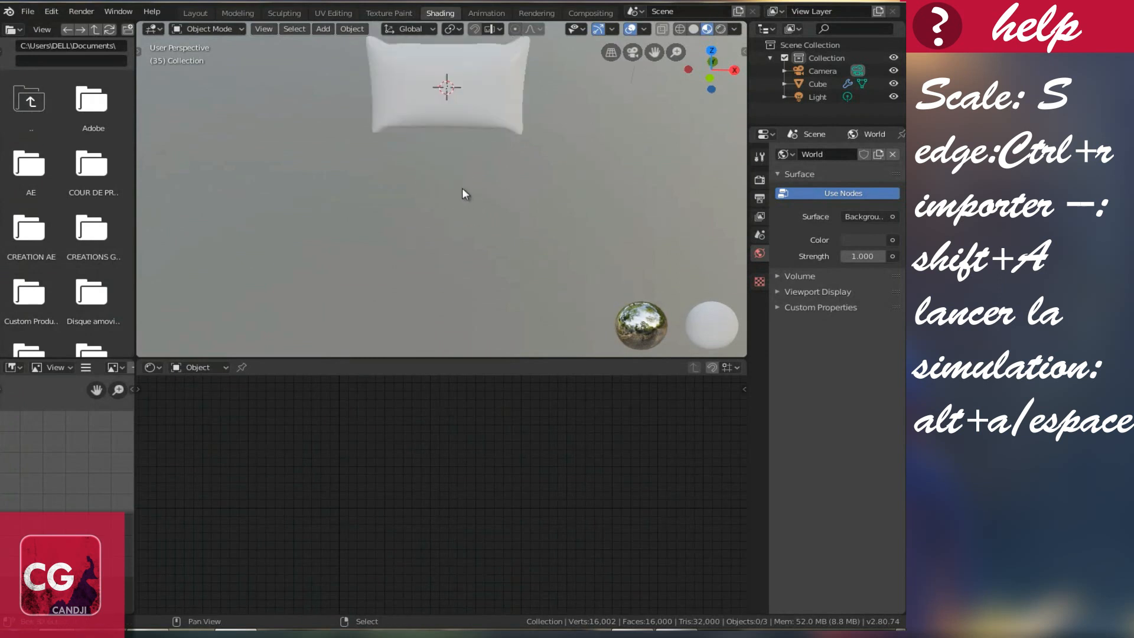
scroll(462, 186, up, 2)
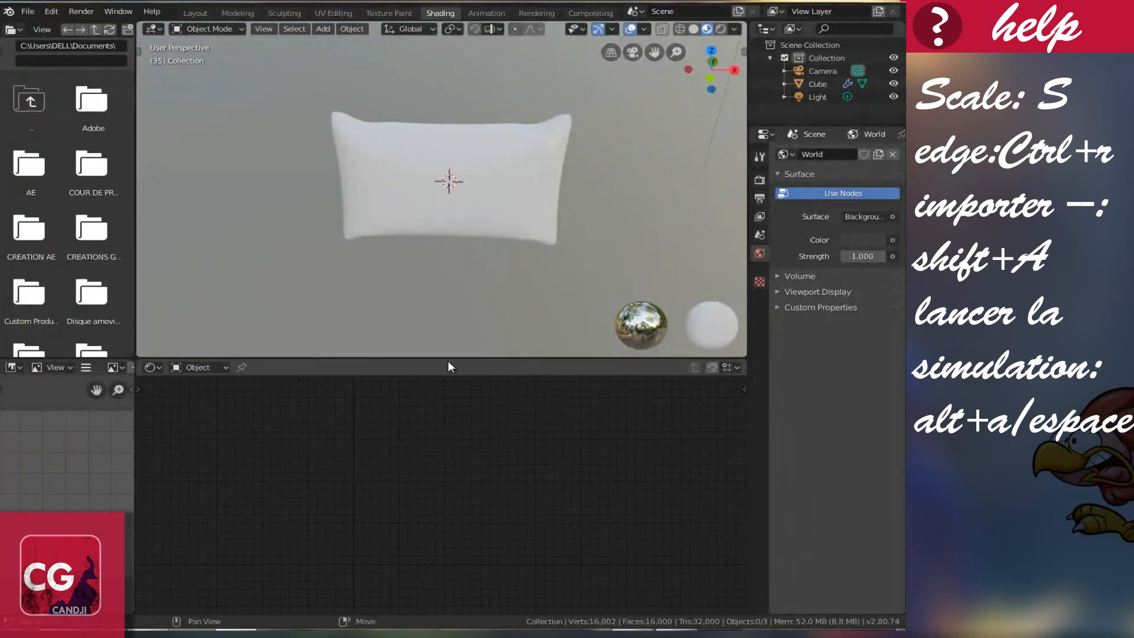